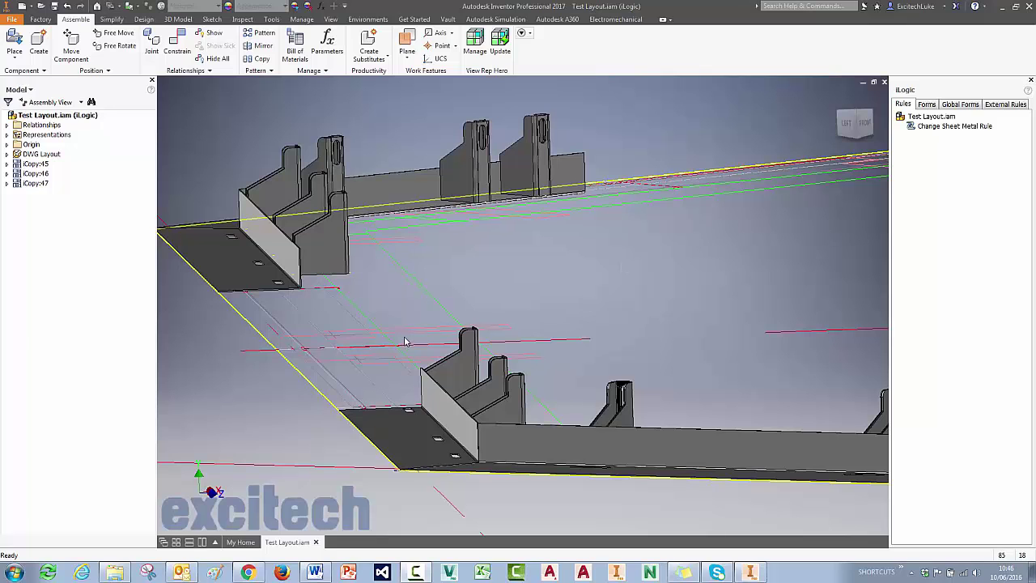
Edit STD BRACKET in place through iCopy:46 and BracketLHS3, and show its Sheet Metal Defaults (5mm rule)
{"action": "middle_click_drag", "start_coordinate": [405, 340], "coordinate": [391, 344]}
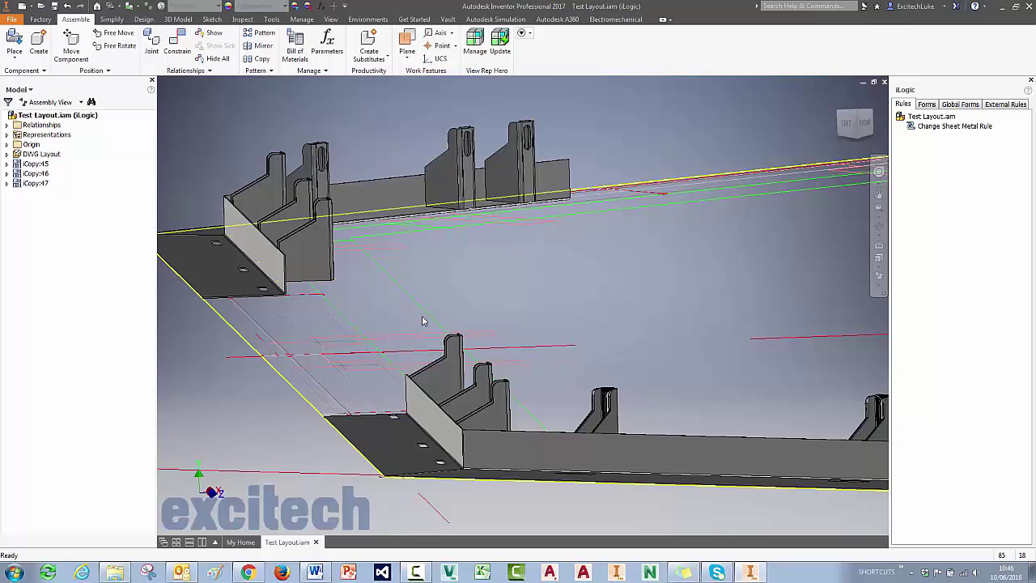
{"action": "middle_click_drag", "start_coordinate": [423, 329], "coordinate": [411, 296]}
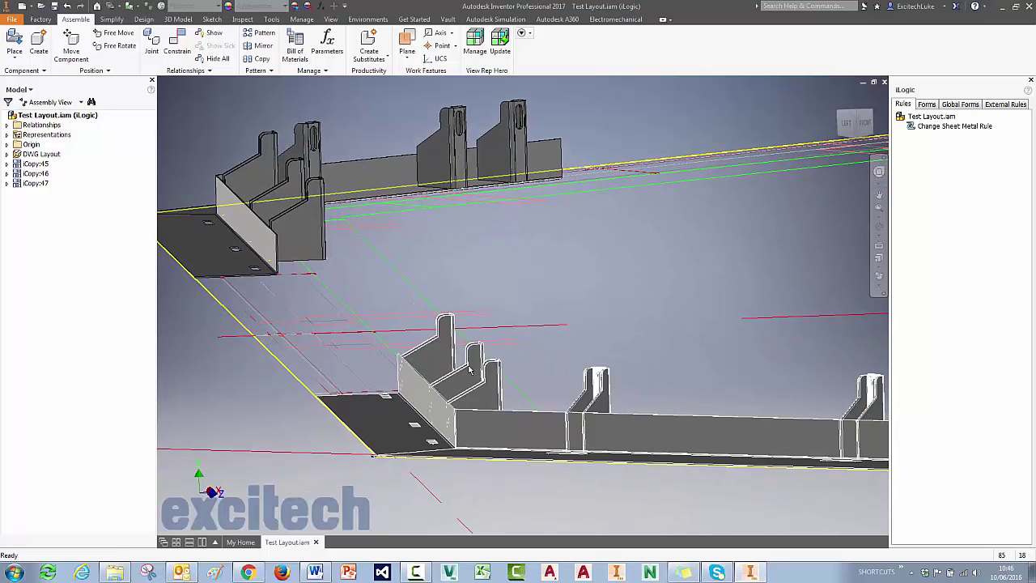
{"action": "double_click", "coordinate": [476, 360]}
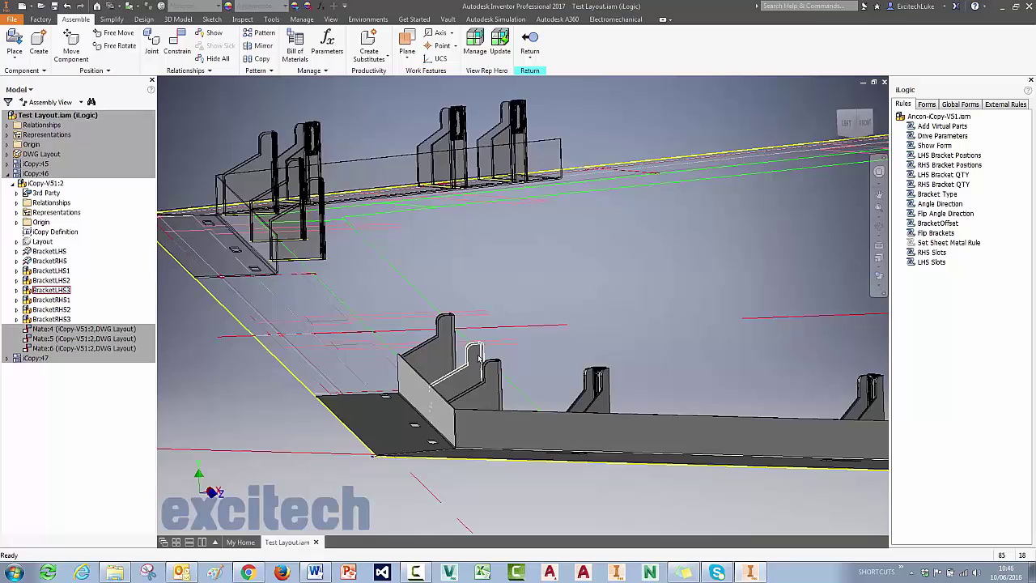
{"action": "double_click", "coordinate": [475, 360]}
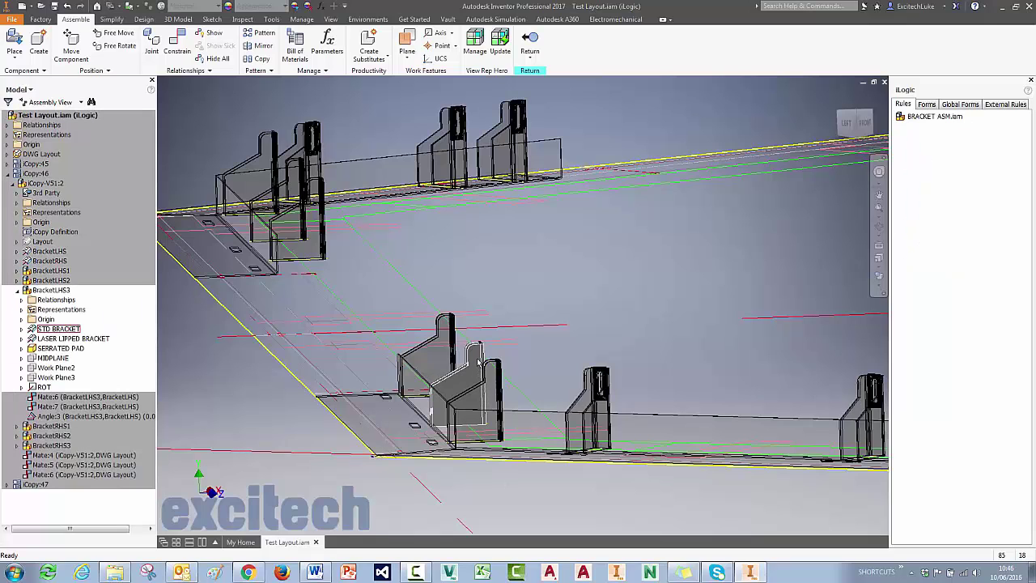
{"action": "double_click", "coordinate": [476, 360]}
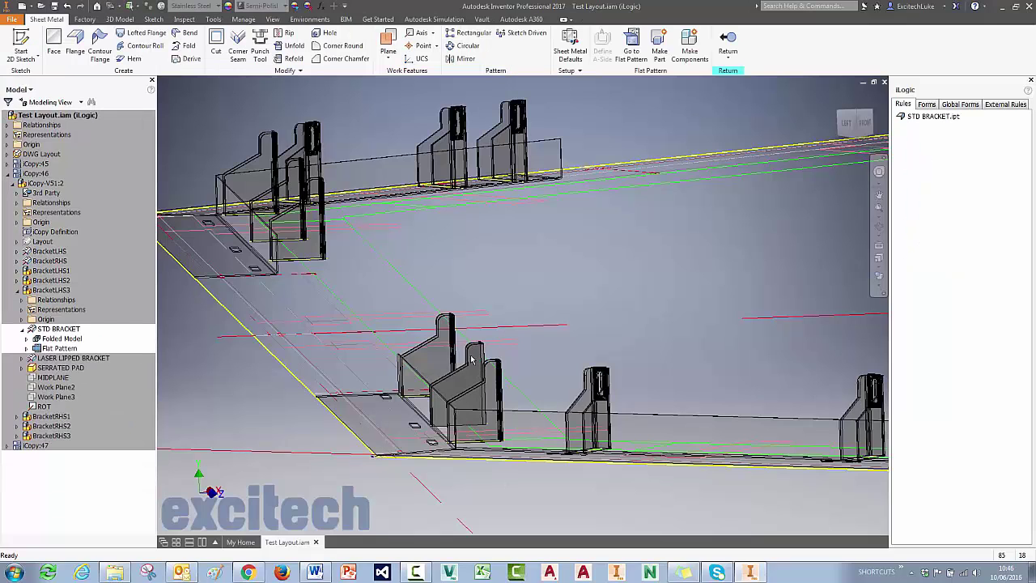
{"action": "left_click", "coordinate": [571, 45]}
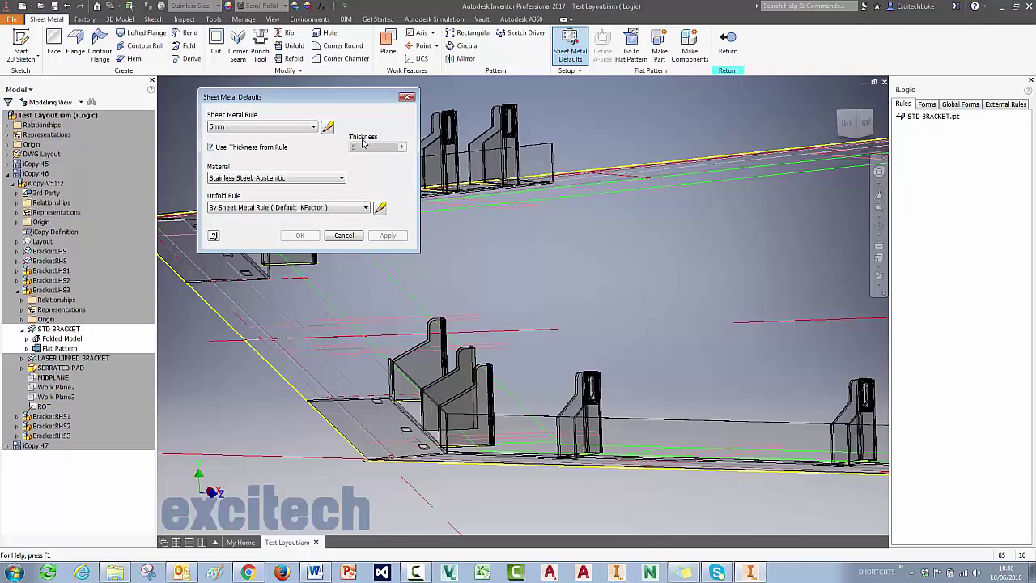
Compare the 3mm and 5mm sheet metal rules in the Style Editor, then cancel without changes
{"action": "left_click", "coordinate": [327, 127]}
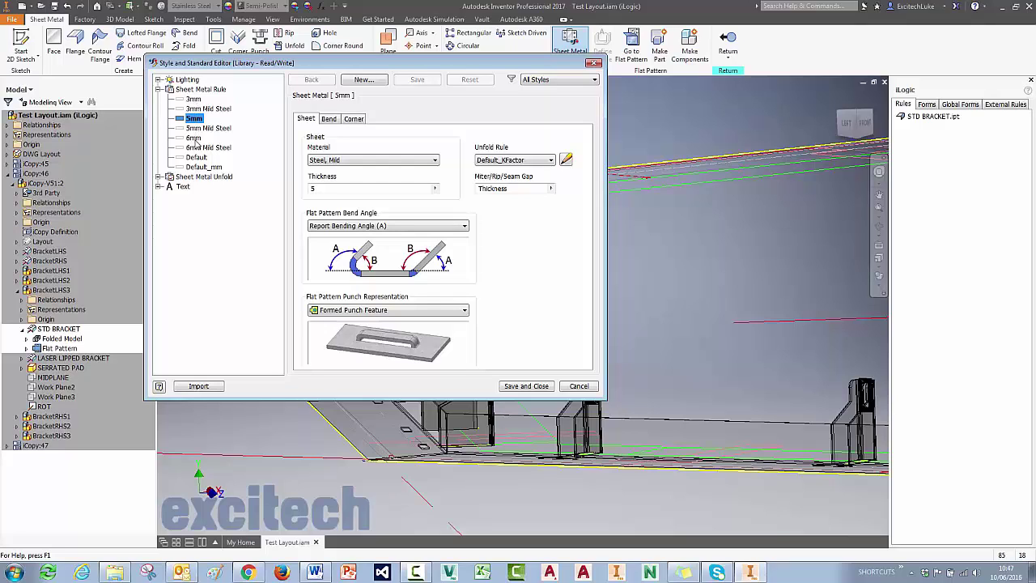
{"action": "left_click", "coordinate": [193, 99]}
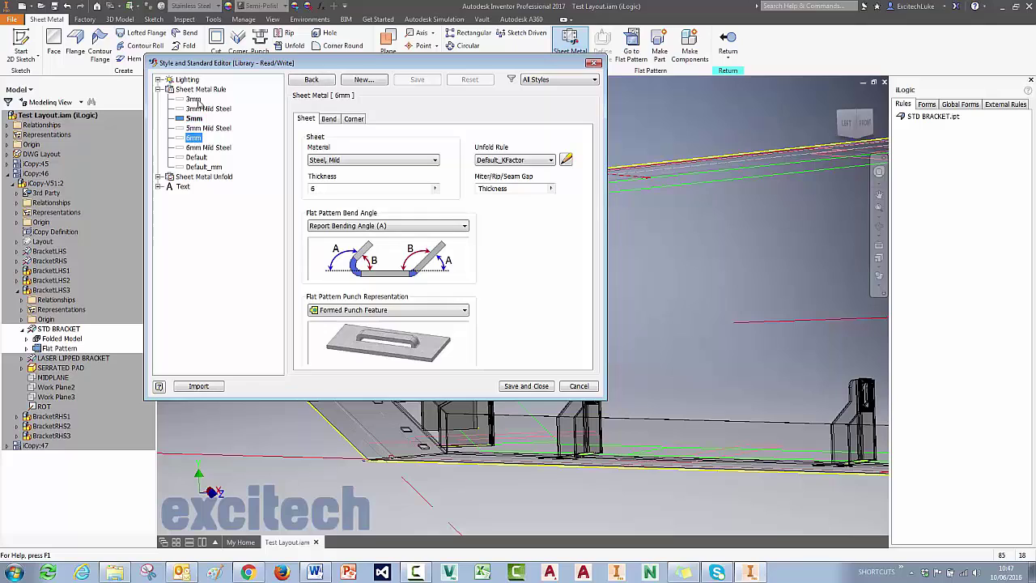
{"action": "left_click", "coordinate": [194, 119]}
{"action": "left_click", "coordinate": [194, 99]}
{"action": "left_click", "coordinate": [579, 388]}
{"action": "left_click", "coordinate": [347, 237]}
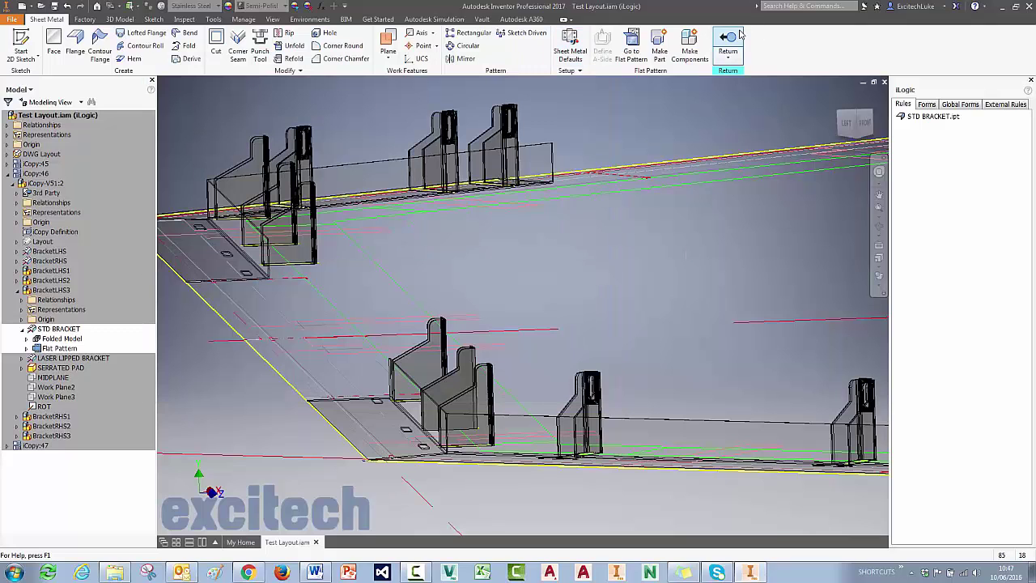
Return from the bracket part to the top-level Test Layout assembly
{"action": "left_click", "coordinate": [737, 35]}
{"action": "left_click", "coordinate": [530, 41]}
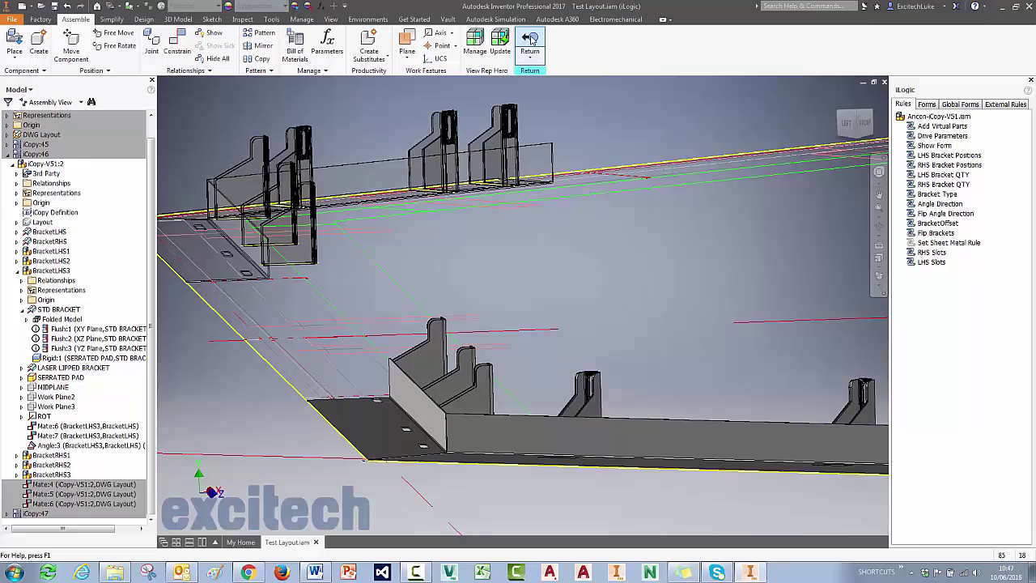
{"action": "left_click", "coordinate": [530, 41]}
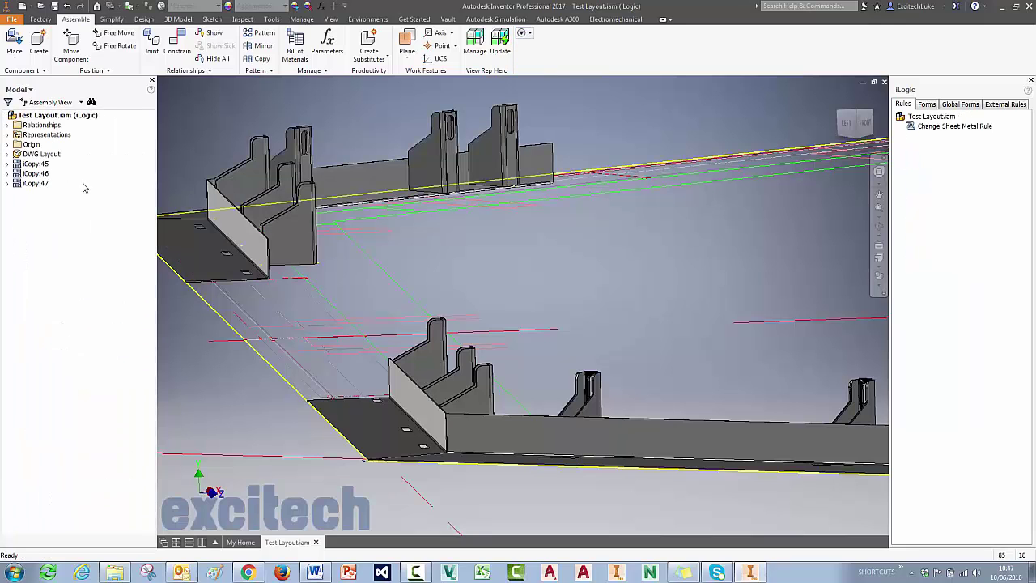
{"action": "middle_click_drag", "start_coordinate": [606, 236], "coordinate": [620, 245]}
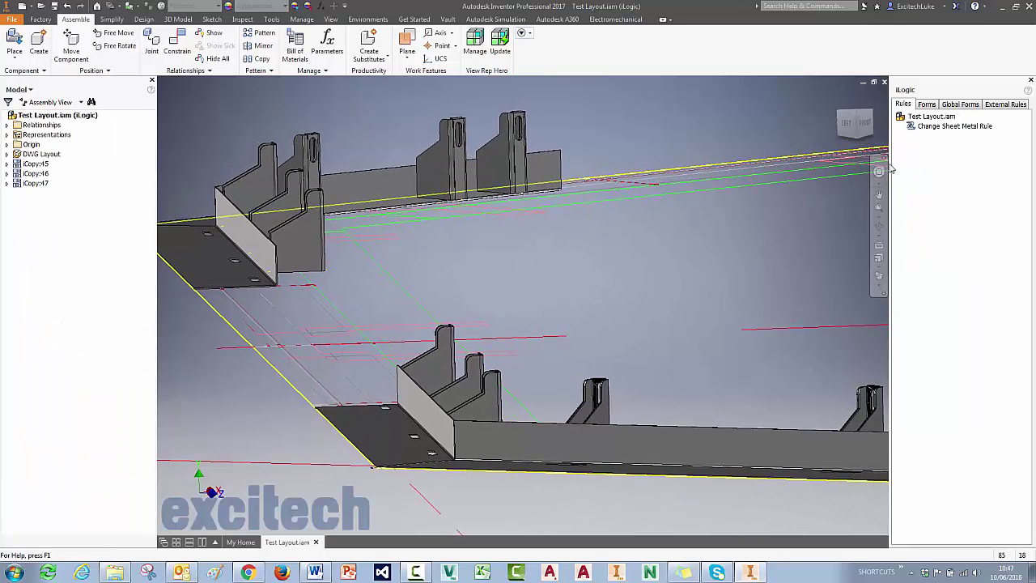
{"action": "double_click", "coordinate": [939, 127]}
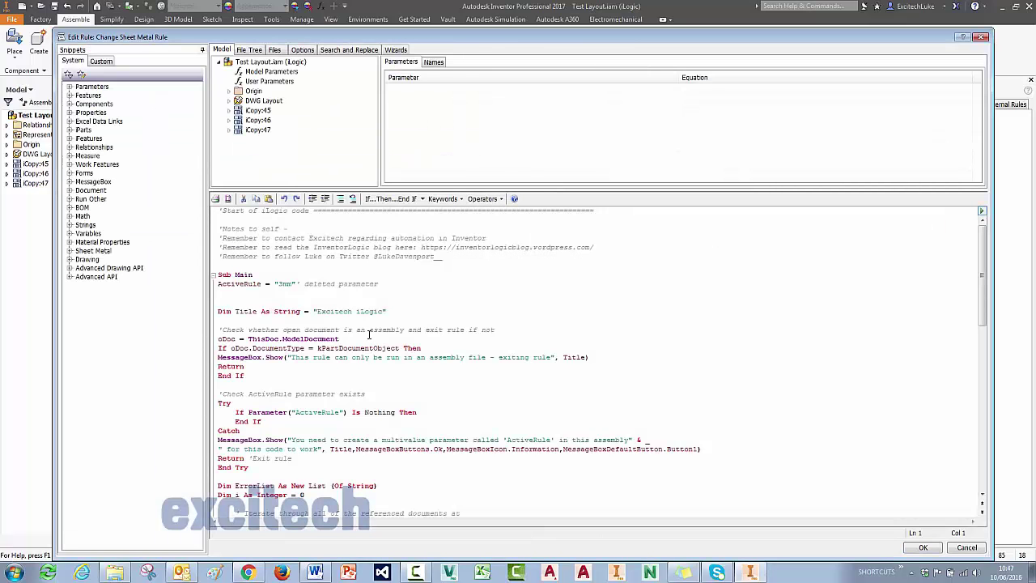
{"action": "scroll", "coordinate": [368, 335], "scroll_direction": "down", "scroll_amount": 15}
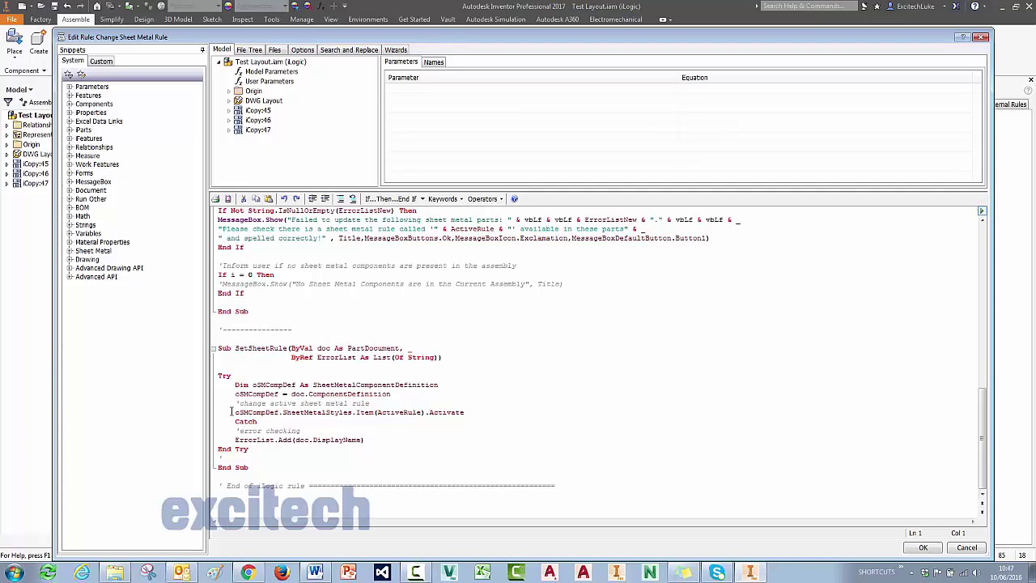
{"action": "left_click_drag", "start_coordinate": [231, 412], "coordinate": [487, 409]}
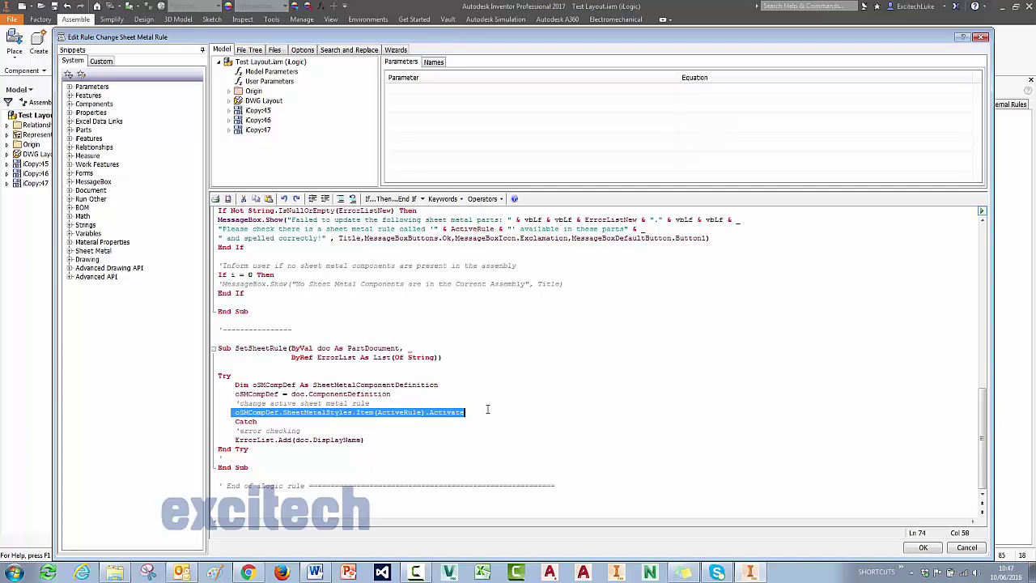
{"action": "left_click", "coordinate": [503, 447]}
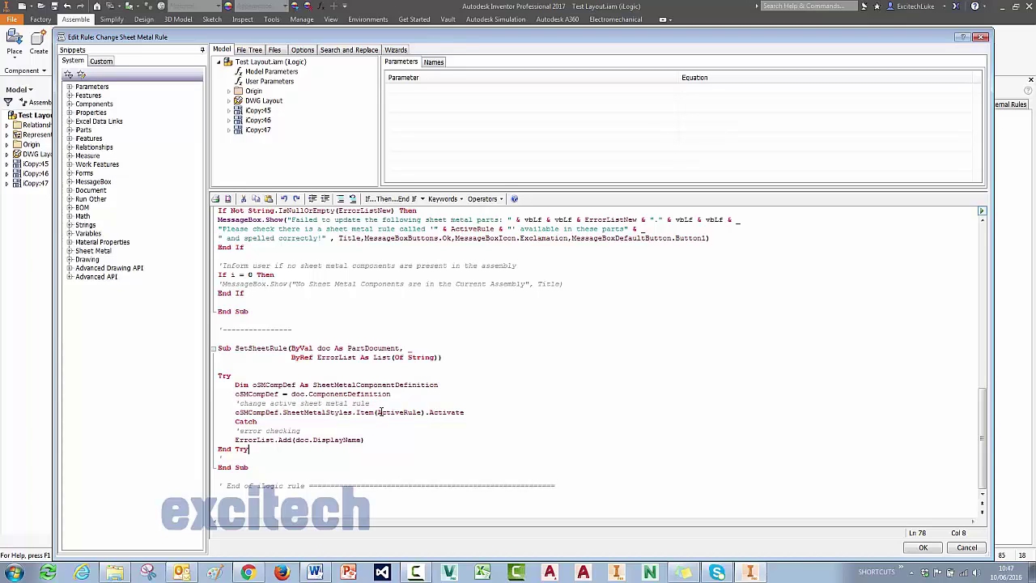
{"action": "left_click_drag", "start_coordinate": [377, 413], "coordinate": [422, 413]}
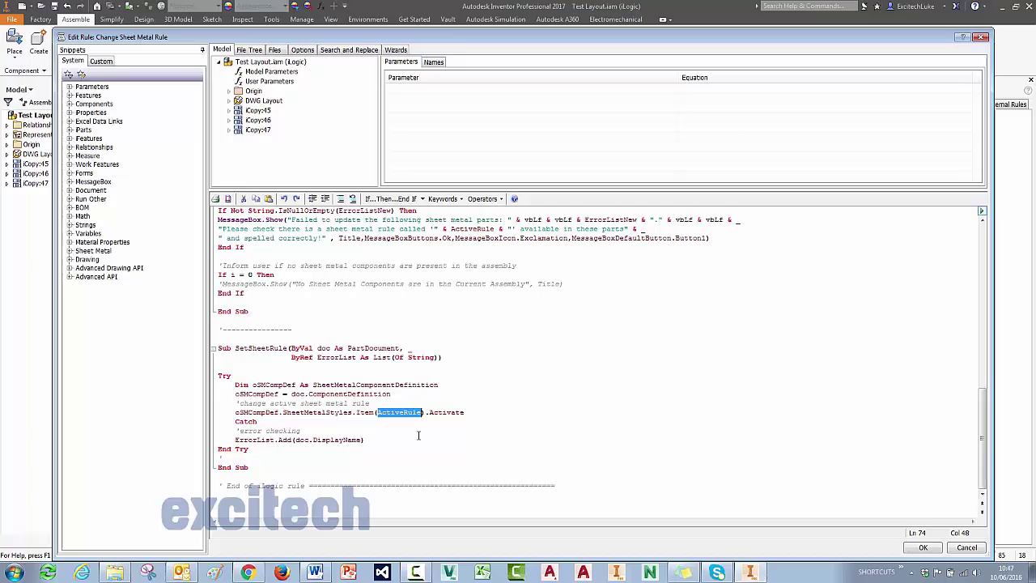
{"action": "key", "text": "Down"}
{"action": "key", "text": "Down"}
{"action": "key", "text": "Down"}
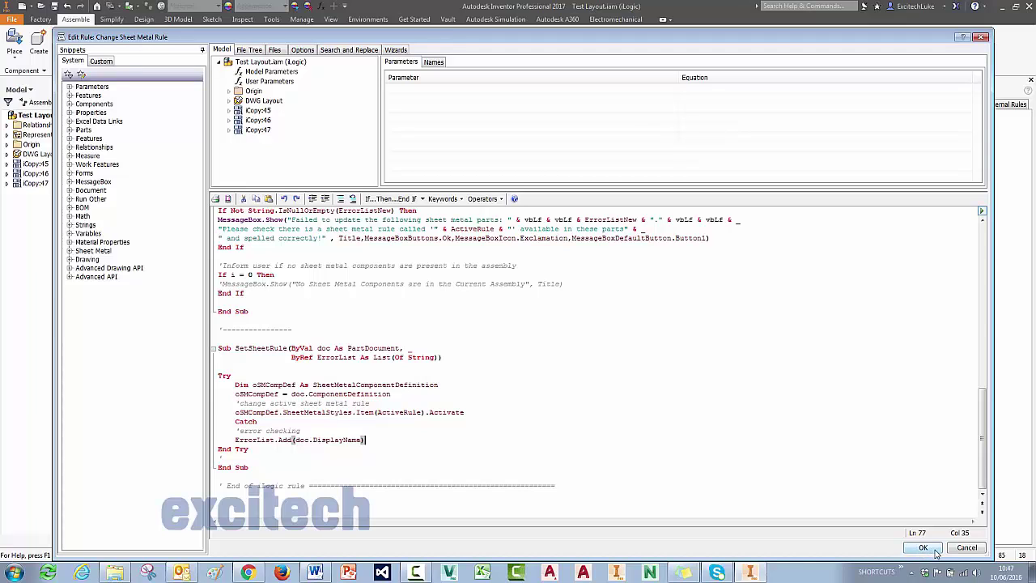
{"action": "left_click", "coordinate": [962, 552]}
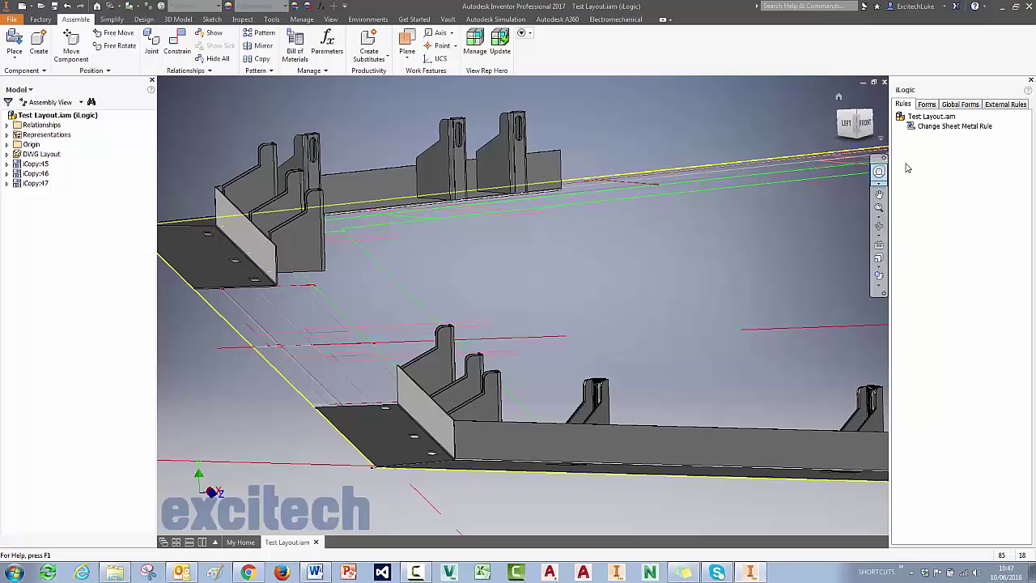
{"action": "right_click", "coordinate": [929, 129]}
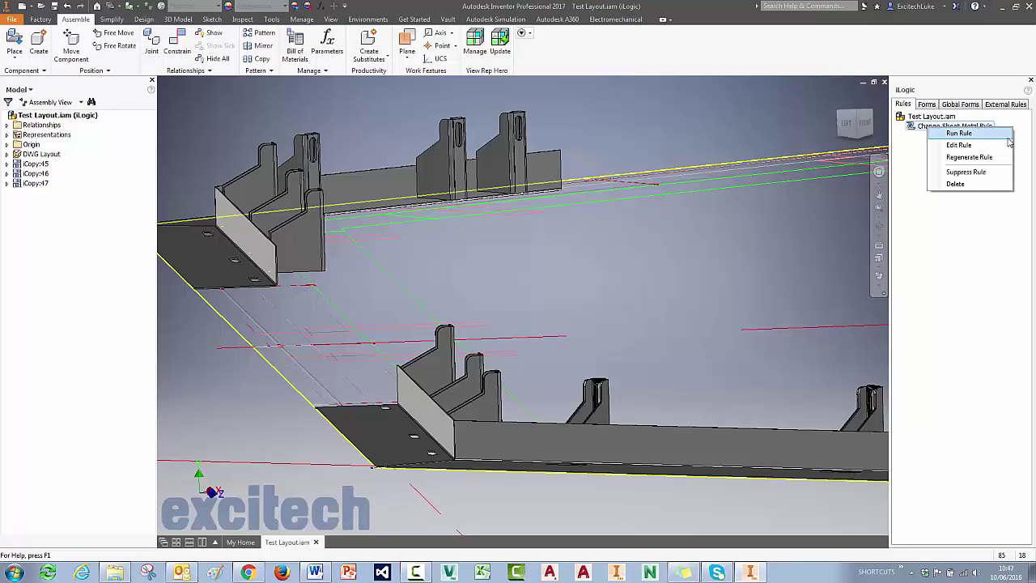
{"action": "left_click", "coordinate": [959, 133]}
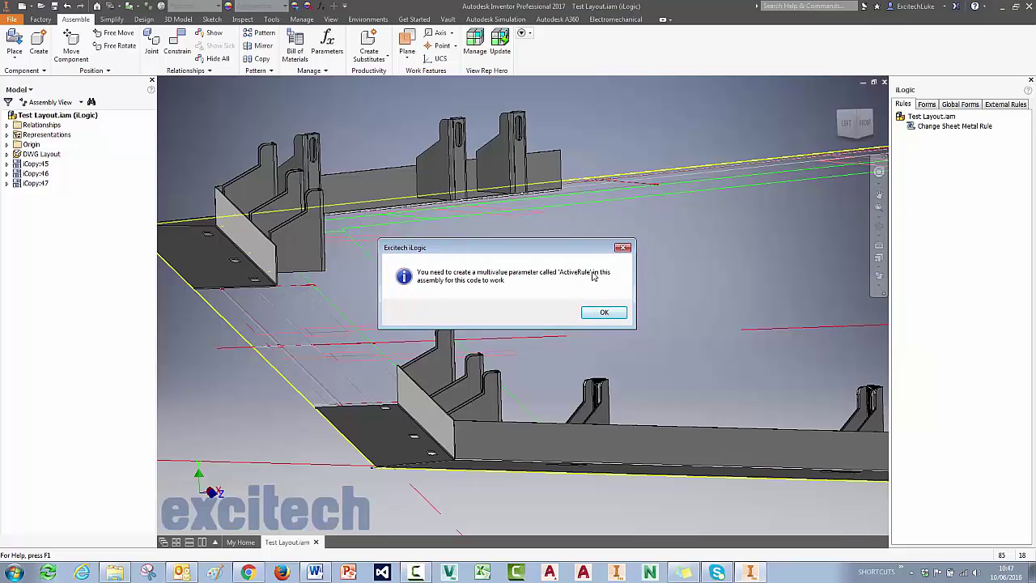
{"action": "left_click", "coordinate": [603, 312]}
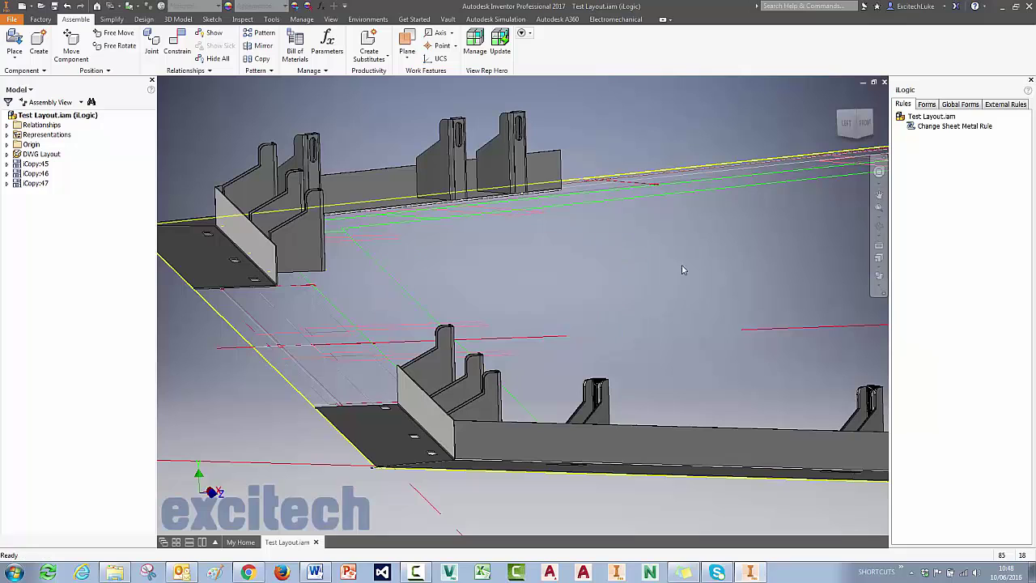
{"action": "middle_click_drag", "start_coordinate": [681, 265], "coordinate": [660, 270]}
{"action": "middle_click_drag", "start_coordinate": [491, 283], "coordinate": [484, 287]}
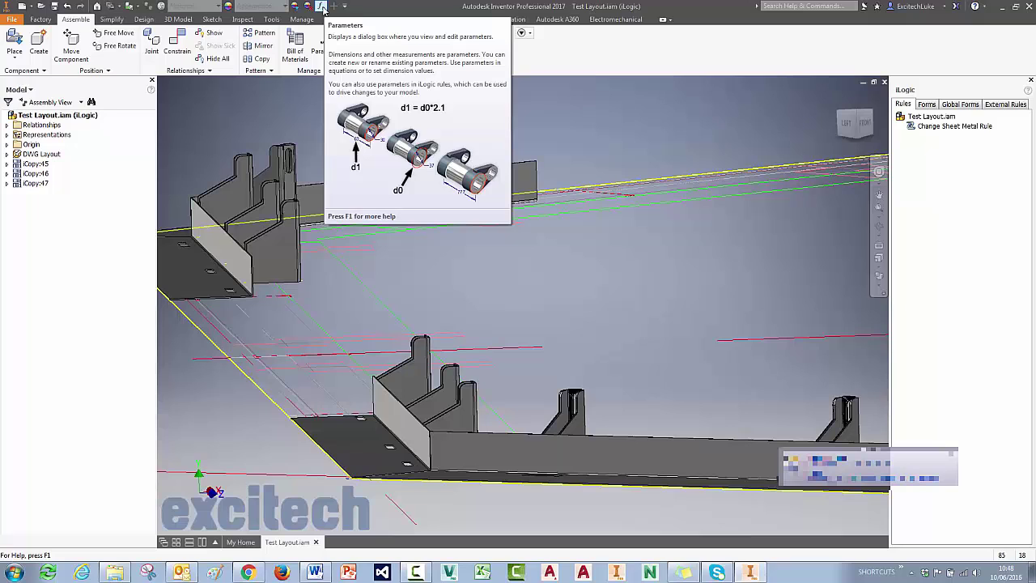
In Parameters, add a text user parameter named ActiveRule with the value 3mm
{"action": "left_click", "coordinate": [321, 7]}
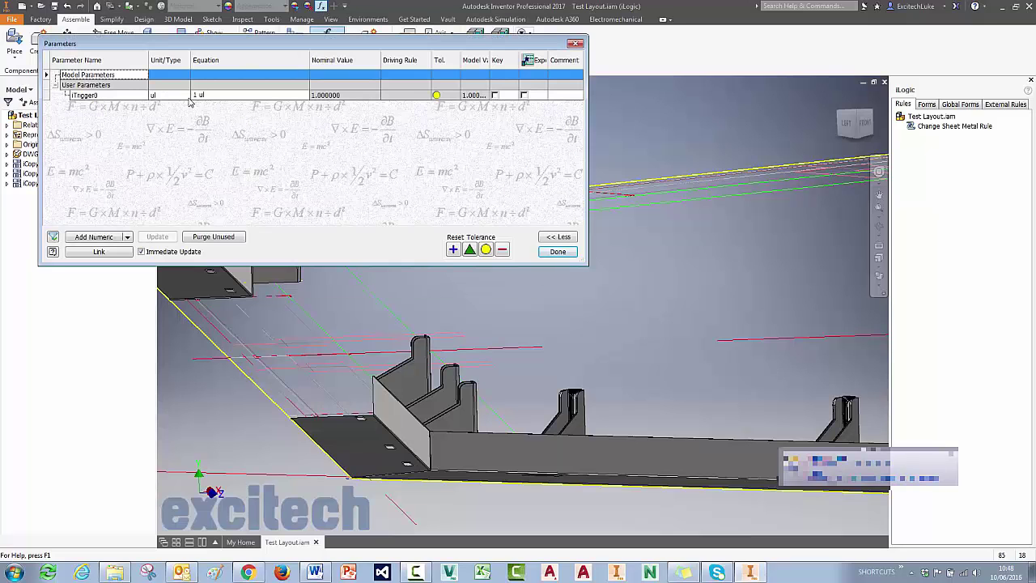
{"action": "left_click", "coordinate": [127, 237]}
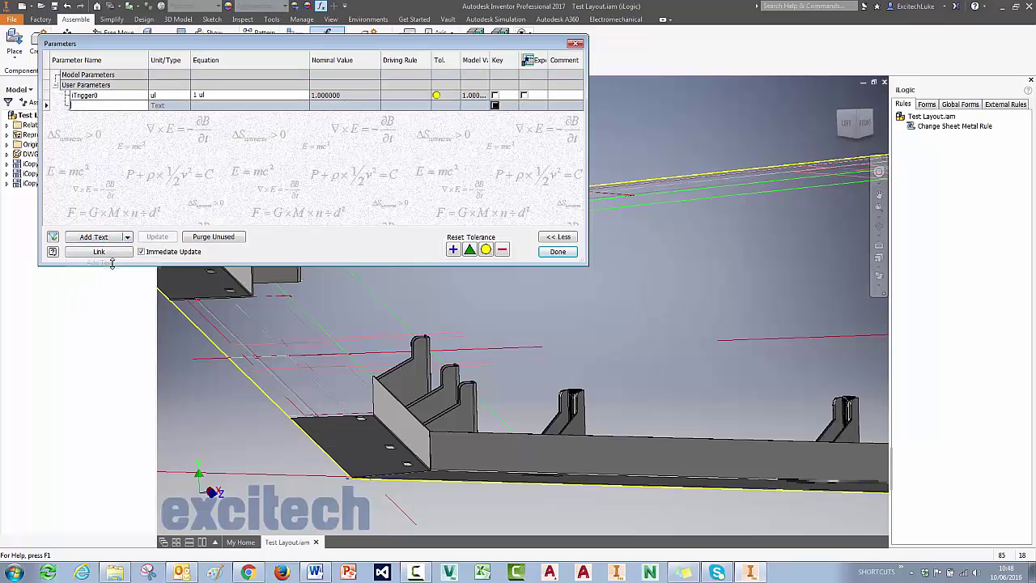
{"action": "left_click", "coordinate": [101, 263]}
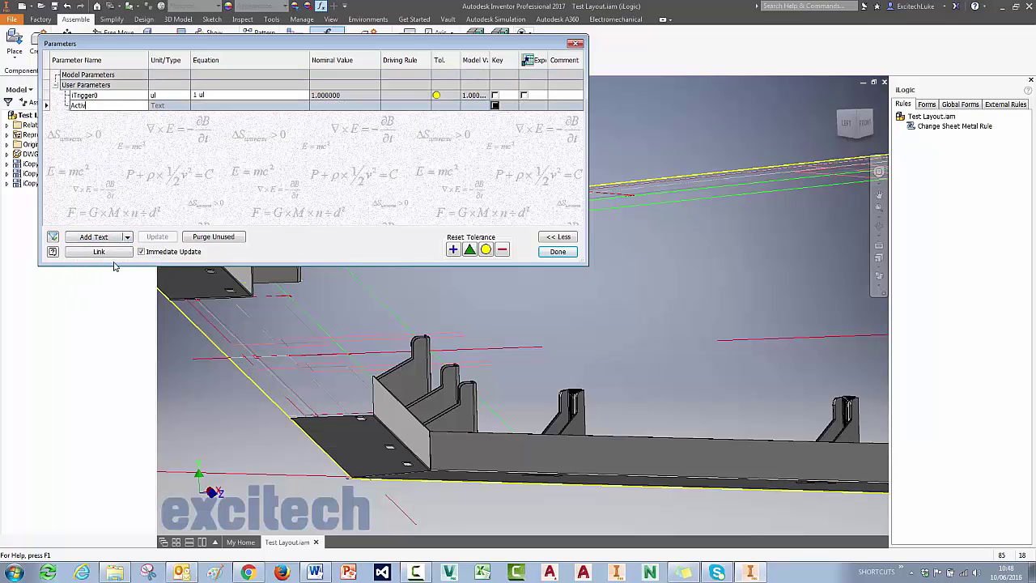
{"action": "type", "text": "ActiveRule"}
{"action": "key", "text": "Tab"}
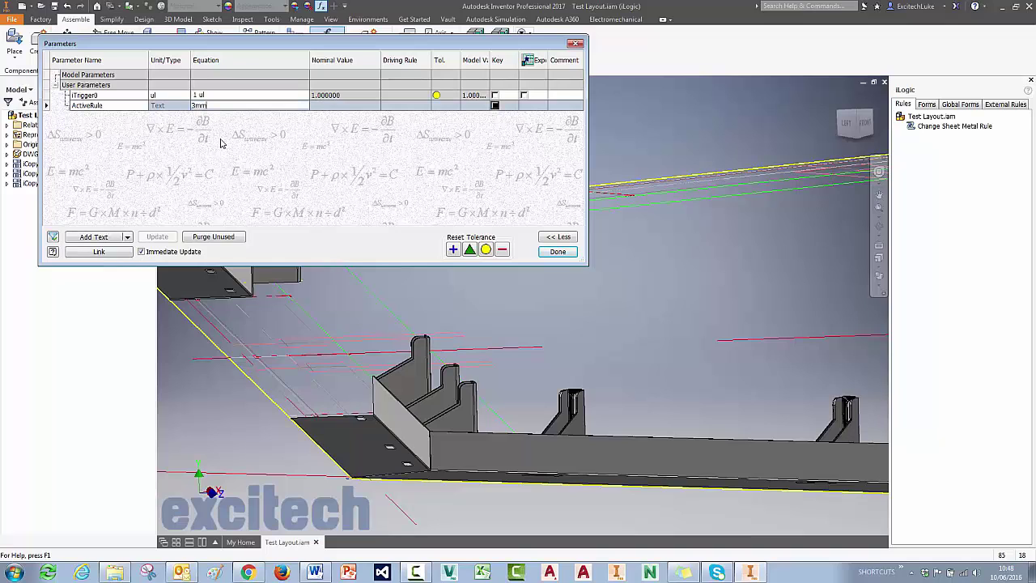
{"action": "key", "text": "Return"}
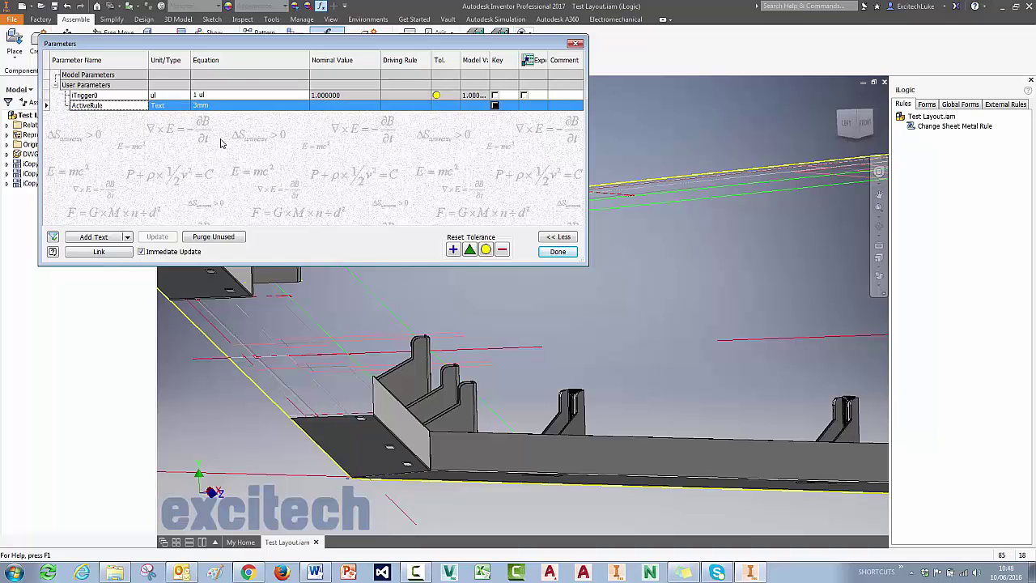
Make ActiveRule multi-value, adding 5mm and 6mm to its value list
{"action": "right_click", "coordinate": [161, 106]}
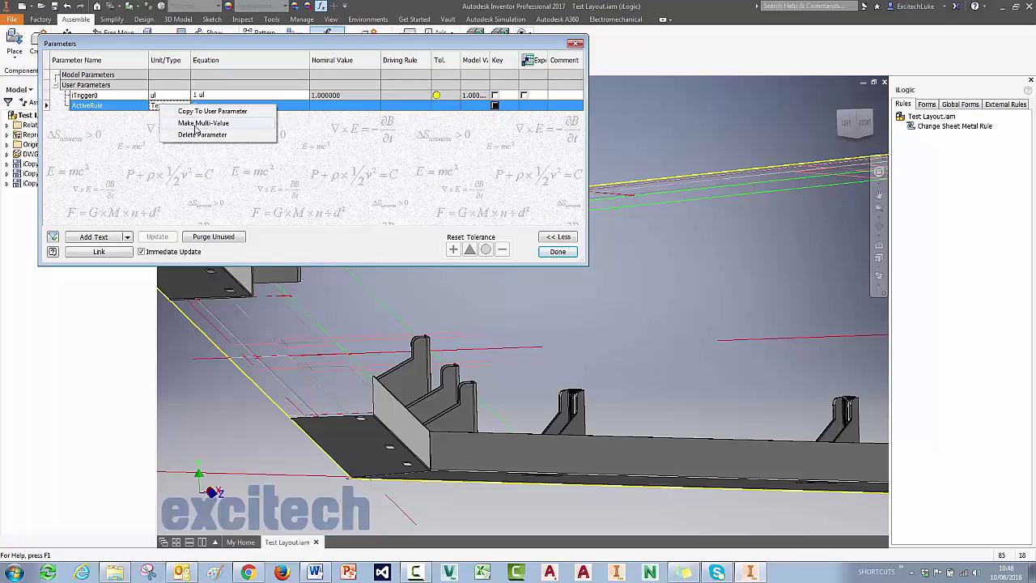
{"action": "left_click", "coordinate": [206, 123]}
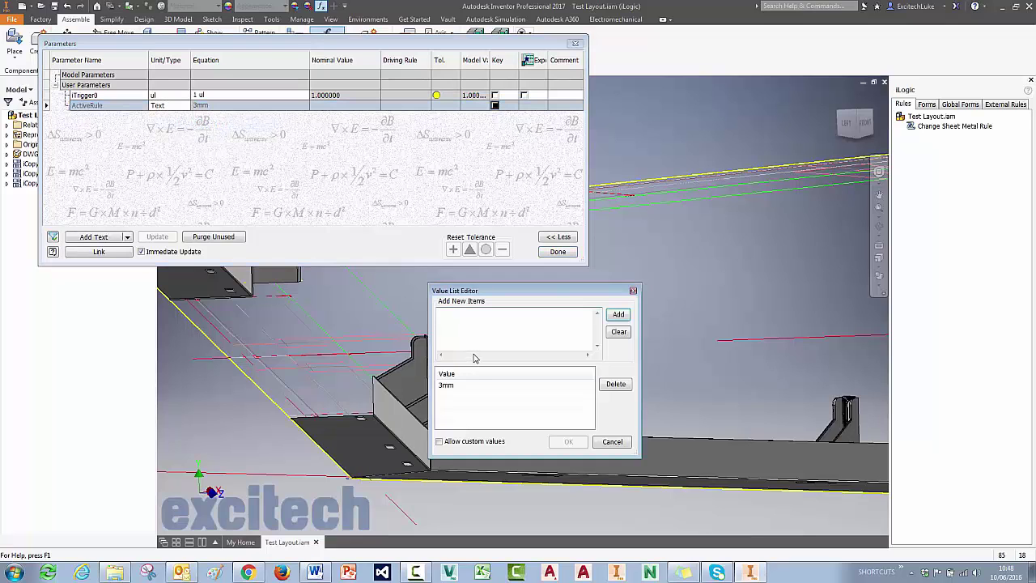
{"action": "type", "text": "5mm 6mm"}
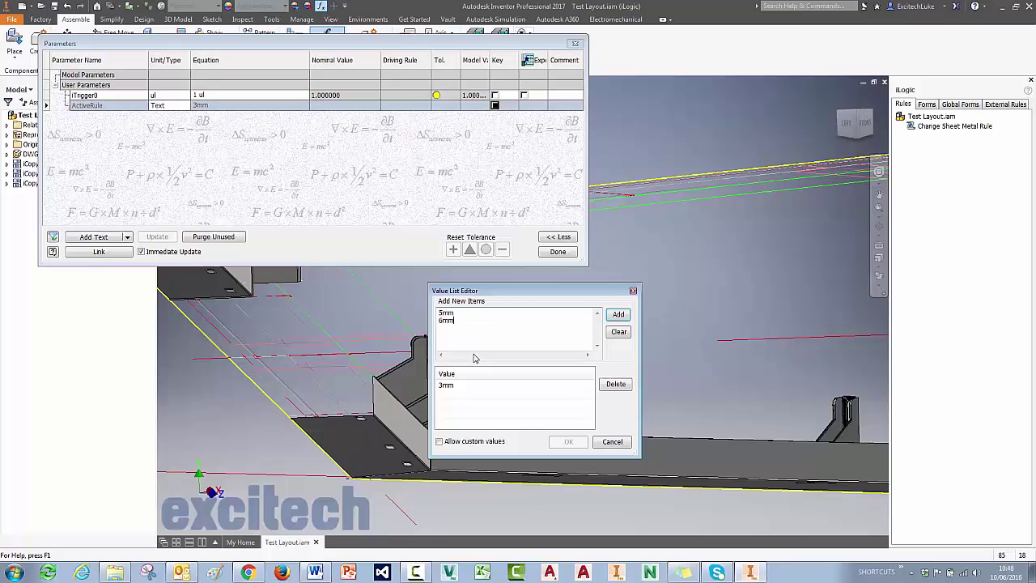
{"action": "left_click", "coordinate": [618, 314]}
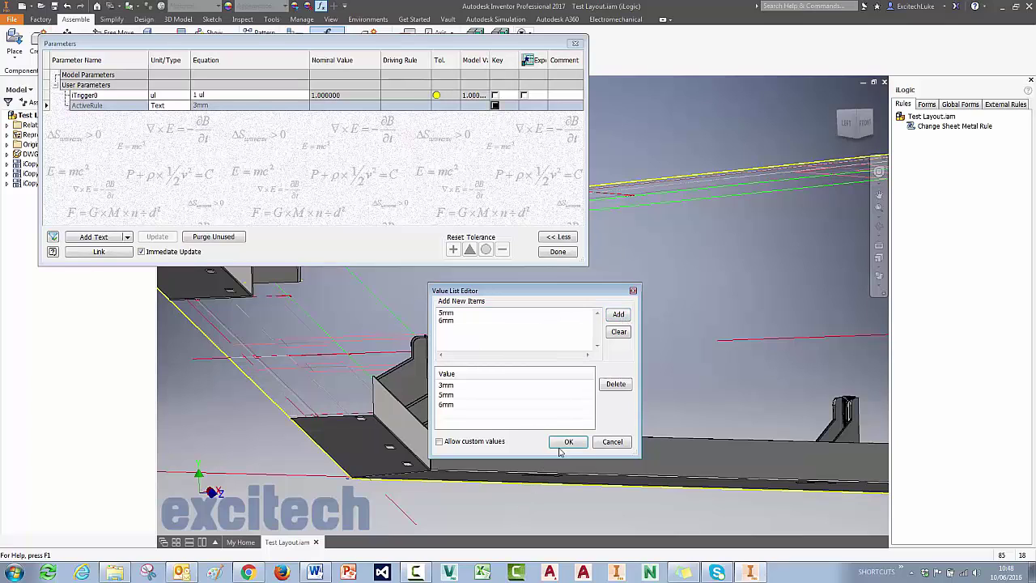
{"action": "left_click", "coordinate": [569, 441]}
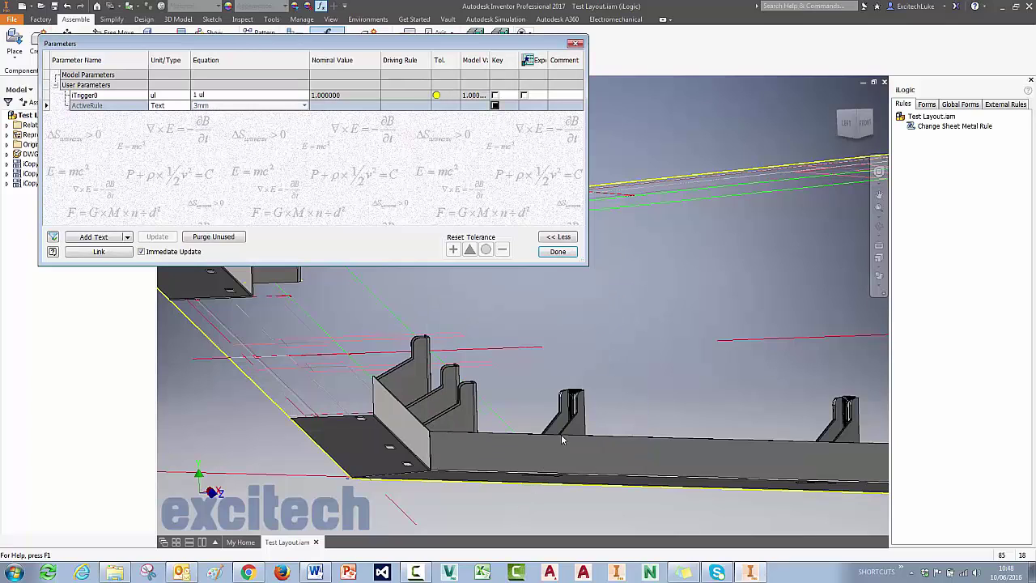
Check the ActiveRule value choices, keep 3mm, and close the Parameters dialog
{"action": "left_click", "coordinate": [220, 106]}
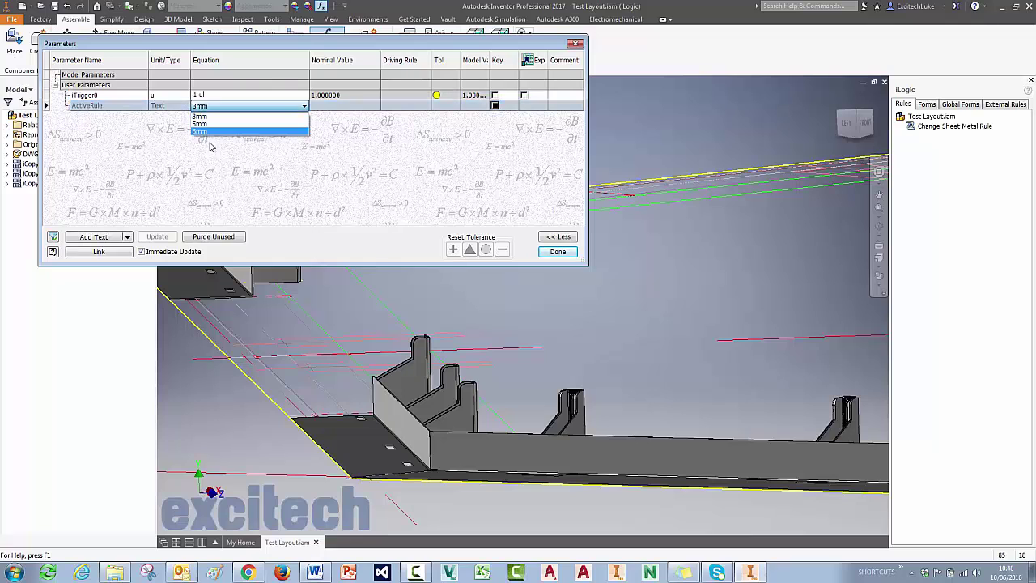
{"action": "left_click", "coordinate": [523, 255]}
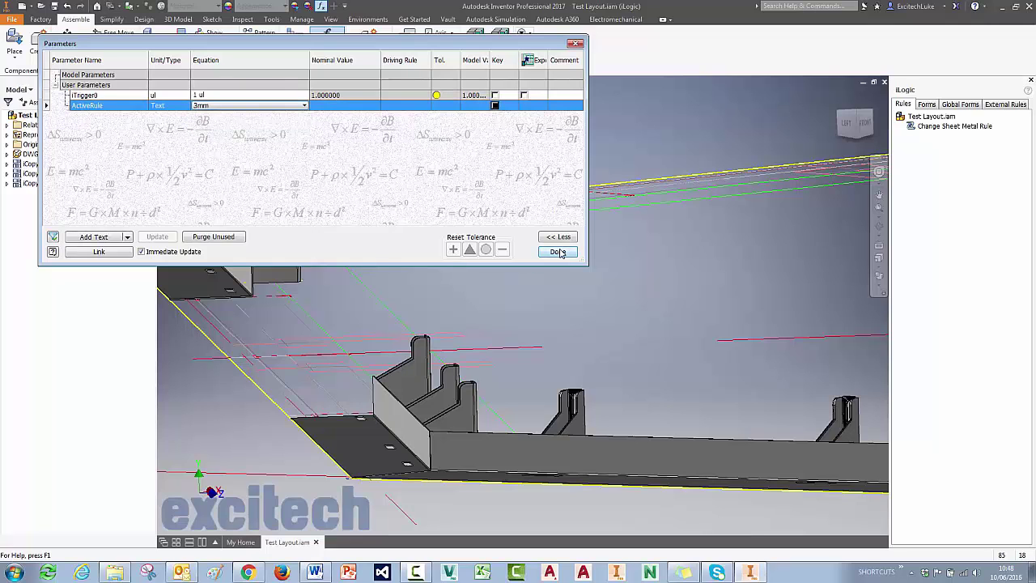
{"action": "left_click", "coordinate": [560, 253]}
{"action": "middle_click_drag", "start_coordinate": [485, 338], "coordinate": [526, 327]}
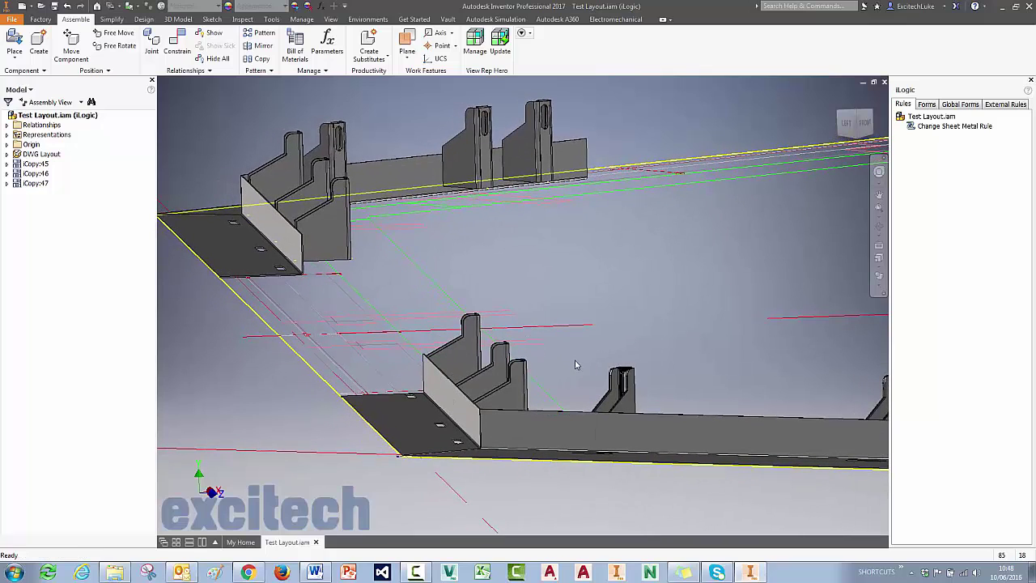
Reopen the Parameters list to confirm ActiveRule still reads 3mm
{"action": "right_click", "coordinate": [937, 129]}
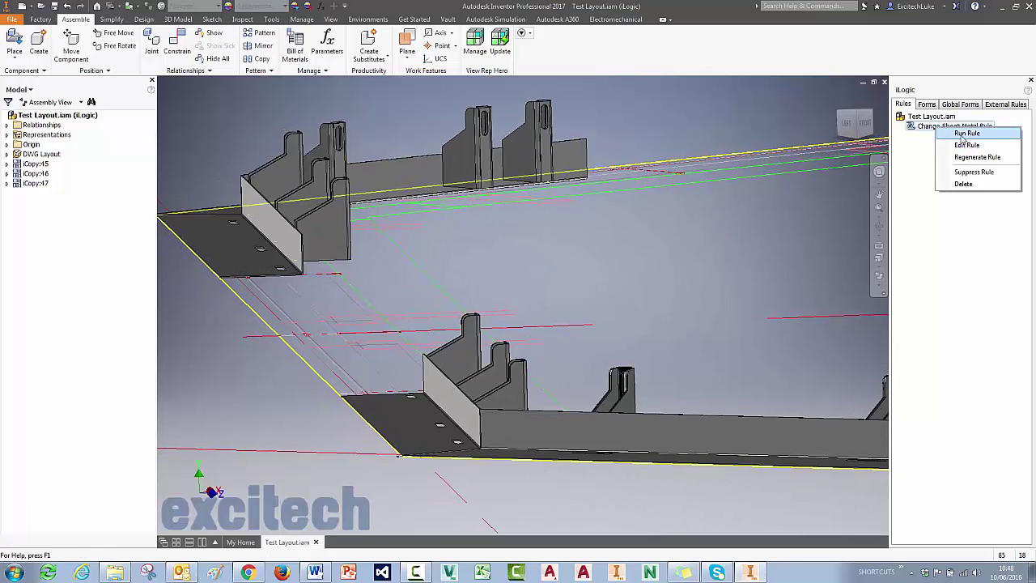
{"action": "left_click", "coordinate": [614, 279]}
{"action": "middle_click_drag", "start_coordinate": [613, 273], "coordinate": [624, 284]}
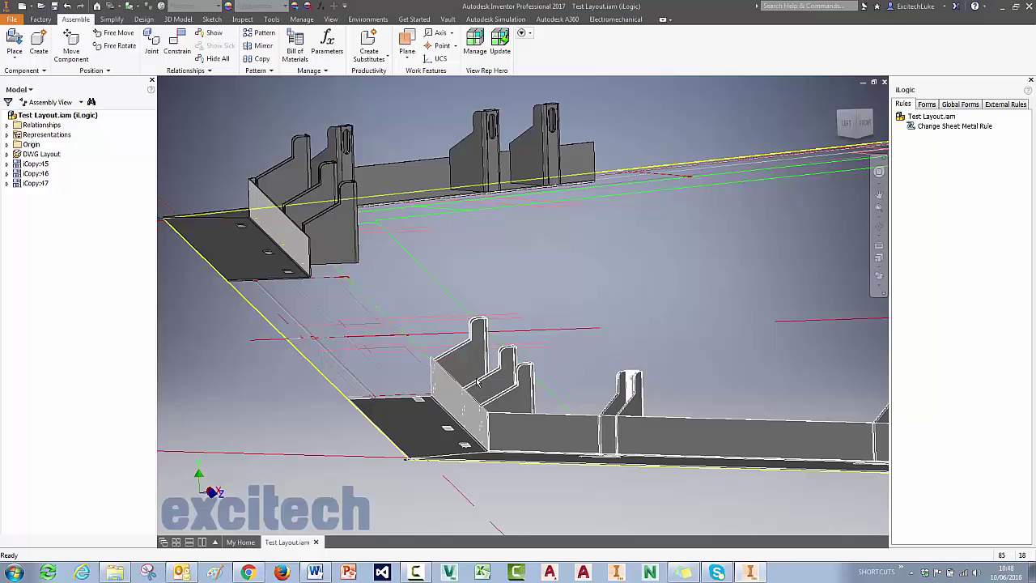
{"action": "scroll", "coordinate": [566, 245], "scroll_direction": "up", "scroll_amount": 5}
{"action": "scroll", "coordinate": [565, 245], "scroll_direction": "down", "scroll_amount": 5}
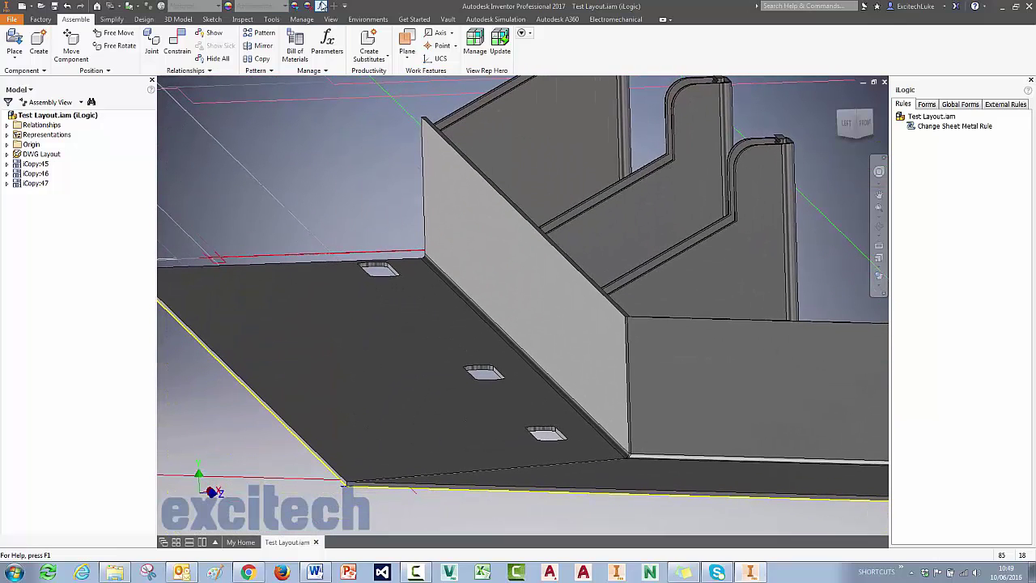
{"action": "left_click", "coordinate": [321, 6]}
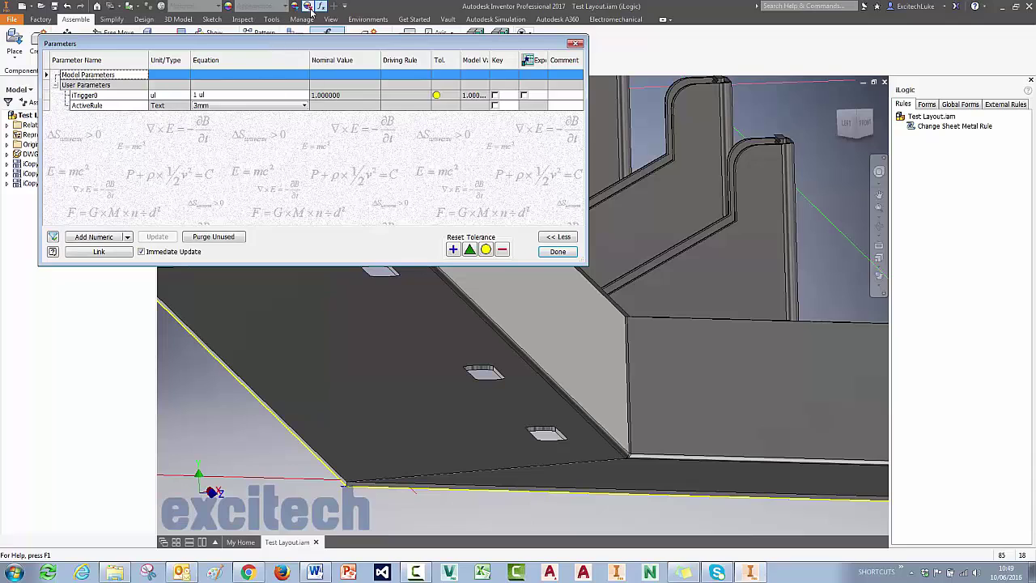
Create iLogic Form 1 on the Forms tab containing the ActiveRule parameter
{"action": "left_click", "coordinate": [577, 45]}
{"action": "left_click", "coordinate": [931, 106]}
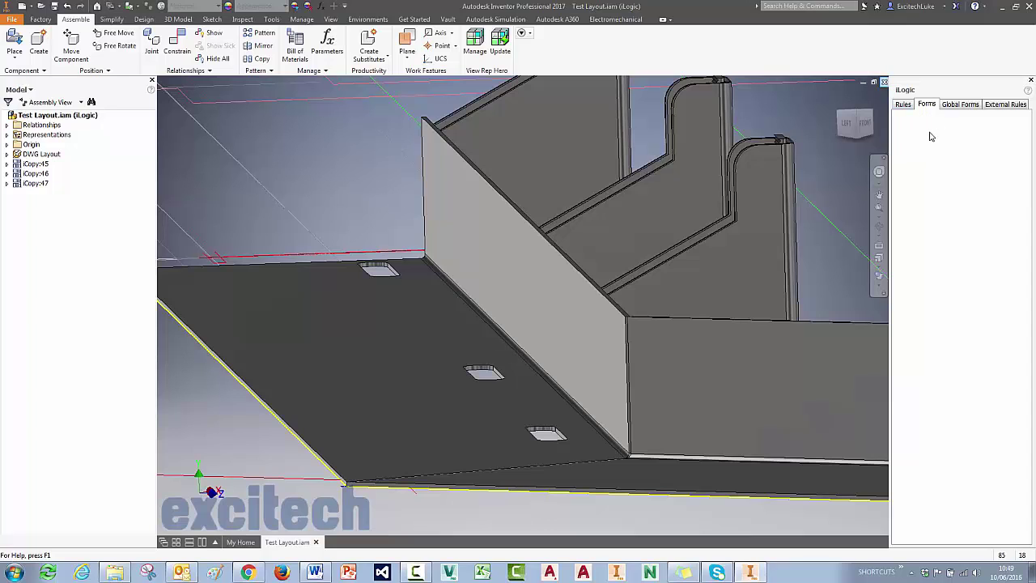
{"action": "right_click", "coordinate": [930, 139]}
{"action": "left_click", "coordinate": [970, 144]}
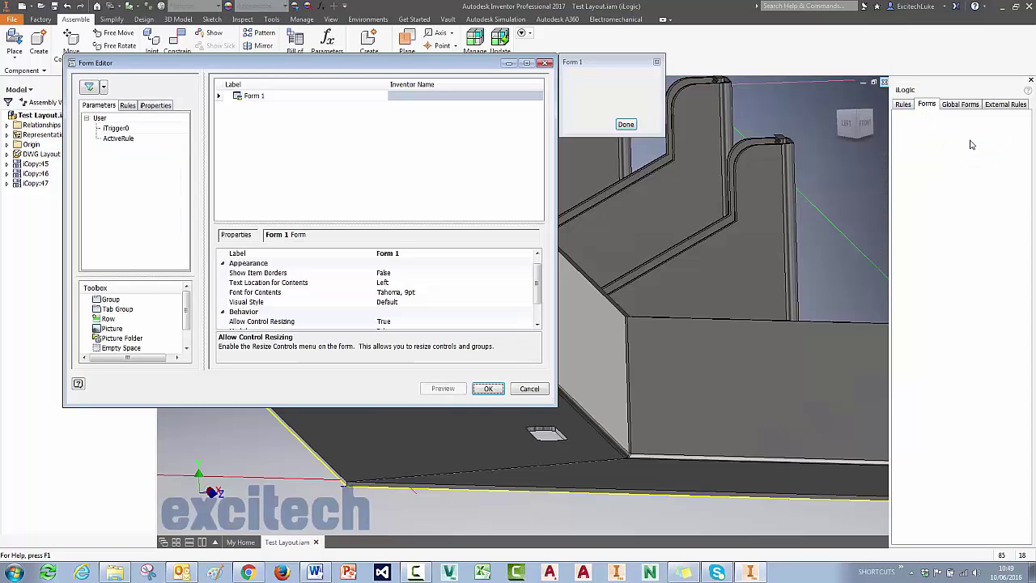
{"action": "left_click_drag", "start_coordinate": [133, 141], "coordinate": [267, 105]}
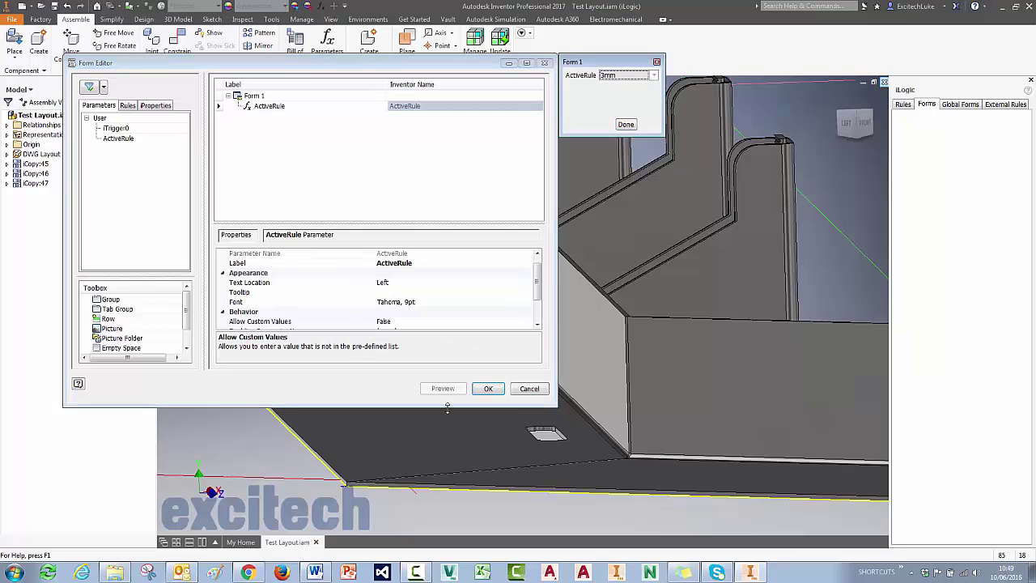
{"action": "left_click", "coordinate": [490, 389]}
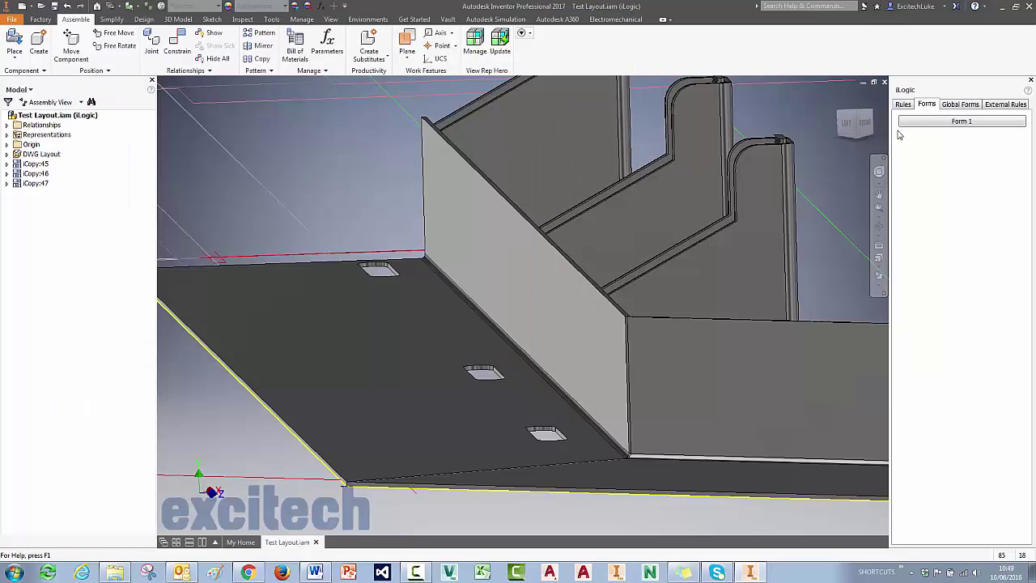
On Form 1, switch ActiveRule to 6mm so the brackets thicken, then set it back to 3mm
{"action": "left_click", "coordinate": [929, 121]}
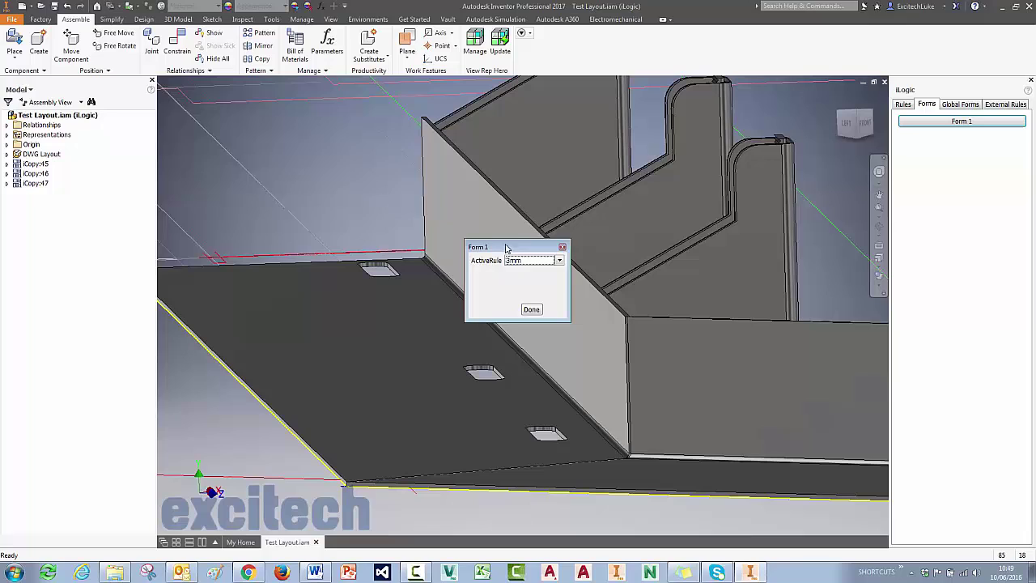
{"action": "left_click_drag", "start_coordinate": [506, 244], "coordinate": [235, 96]}
{"action": "left_click", "coordinate": [287, 108]}
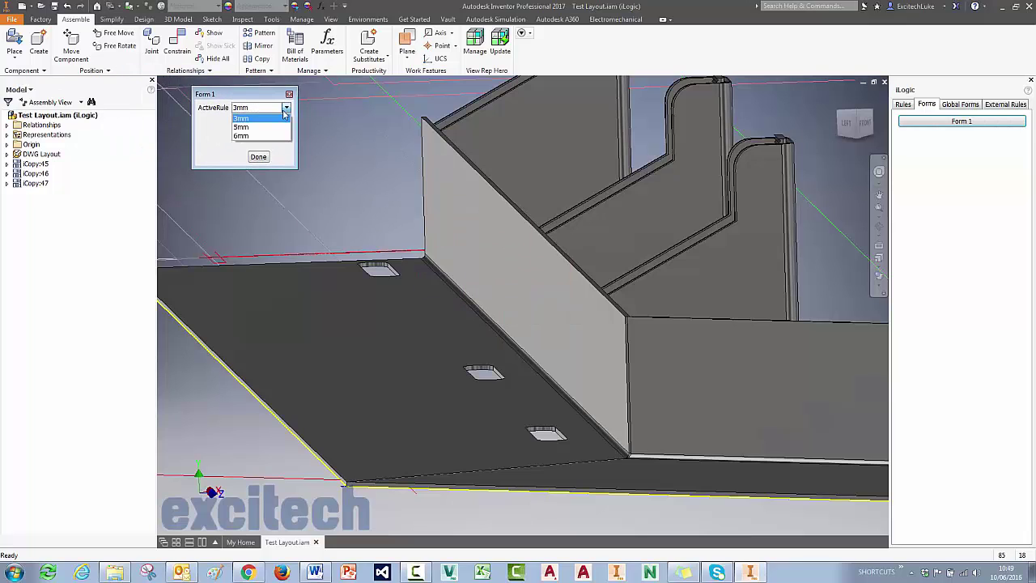
{"action": "left_click", "coordinate": [252, 136]}
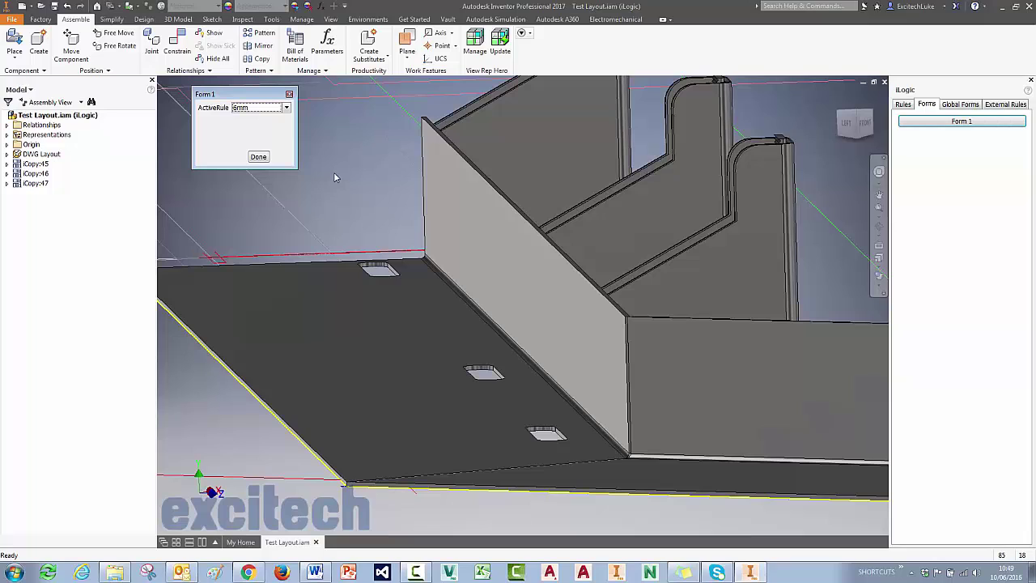
{"action": "left_click", "coordinate": [285, 107]}
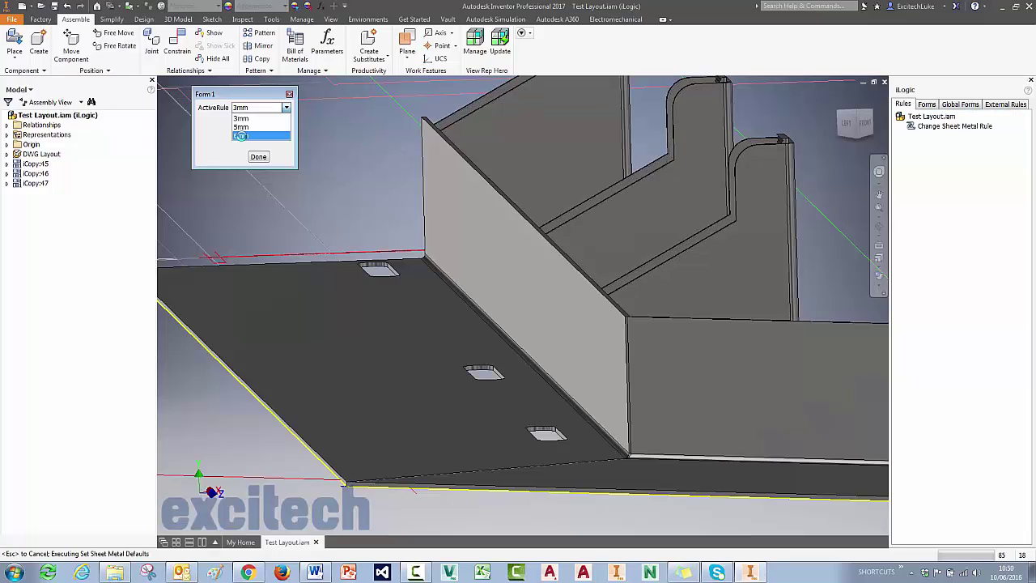
{"action": "left_click", "coordinate": [241, 134]}
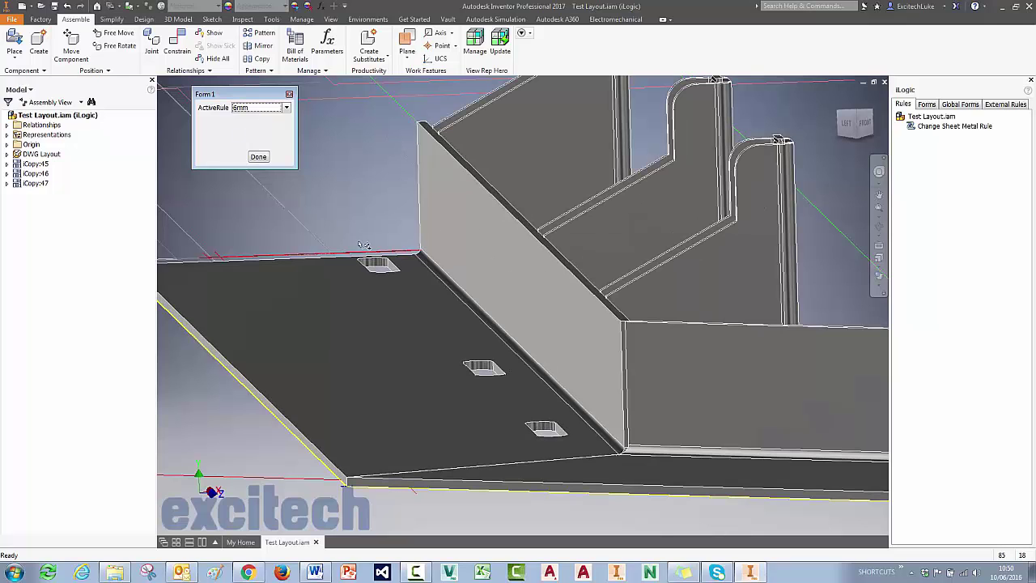
{"action": "left_click", "coordinate": [286, 107]}
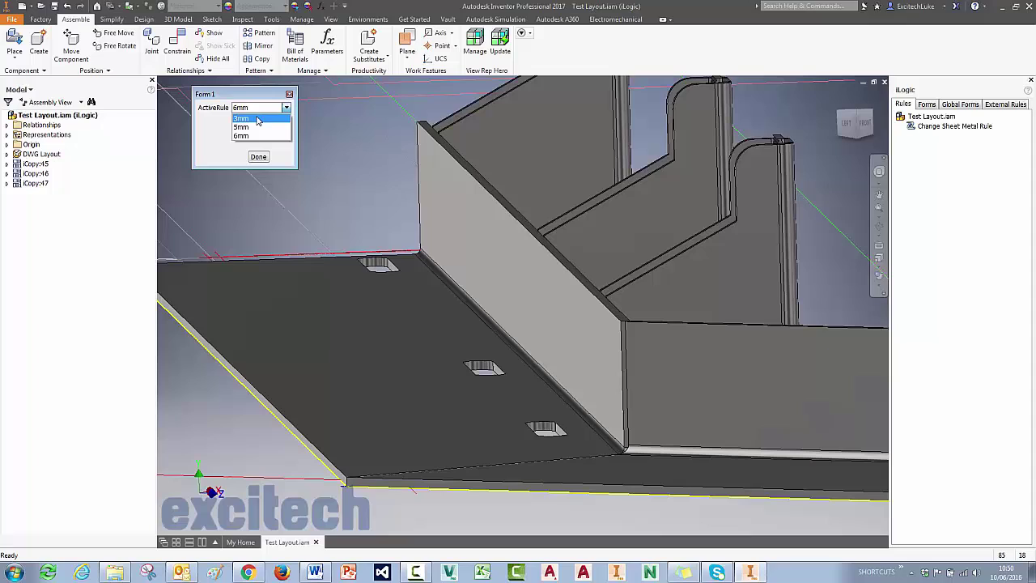
{"action": "left_click", "coordinate": [259, 118]}
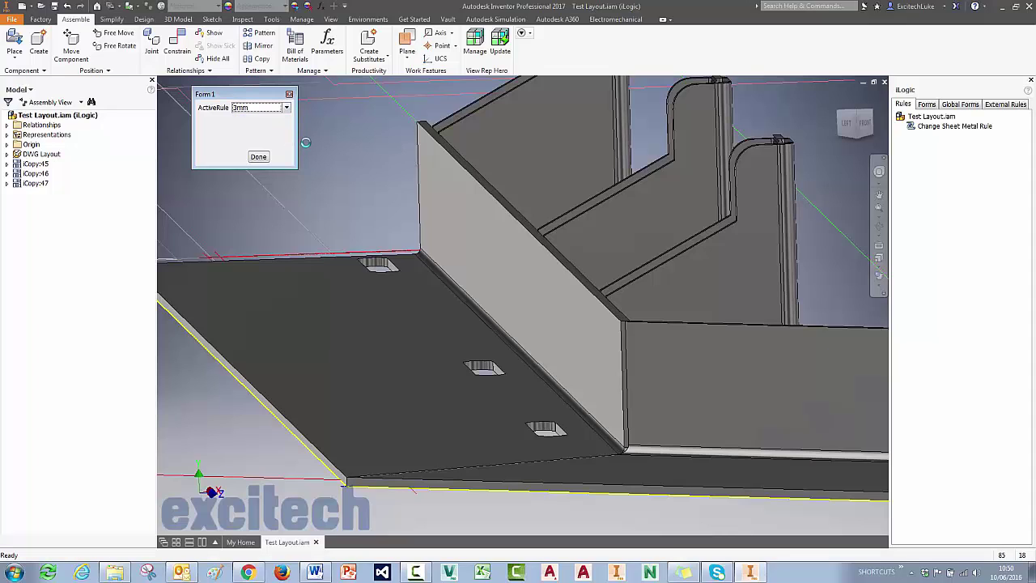